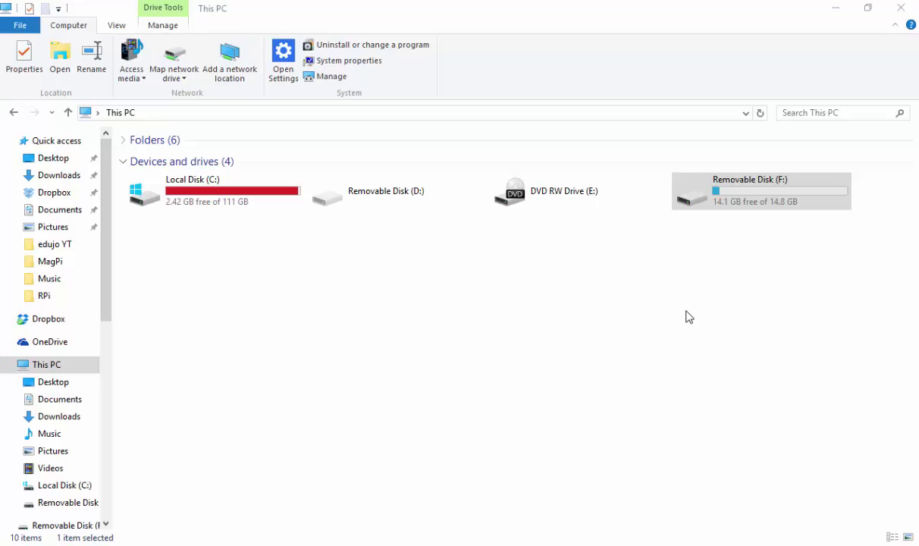
Step: Quick-format Removable Disk (F:) with the FAT32 file system, accepting the data erasure, and close the format dialog
{"action": "left_click", "coordinate": [773, 199]}
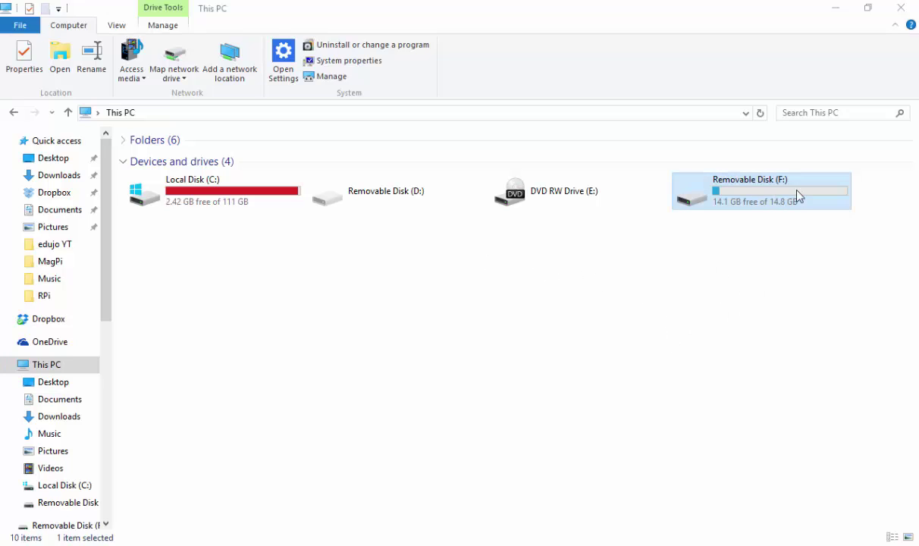
{"action": "right_click", "coordinate": [730, 198]}
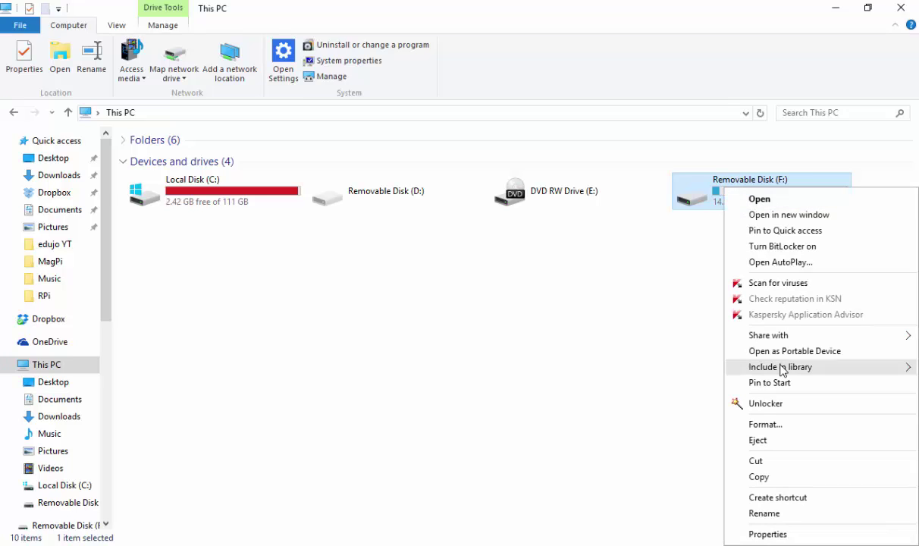
{"action": "left_click", "coordinate": [766, 426]}
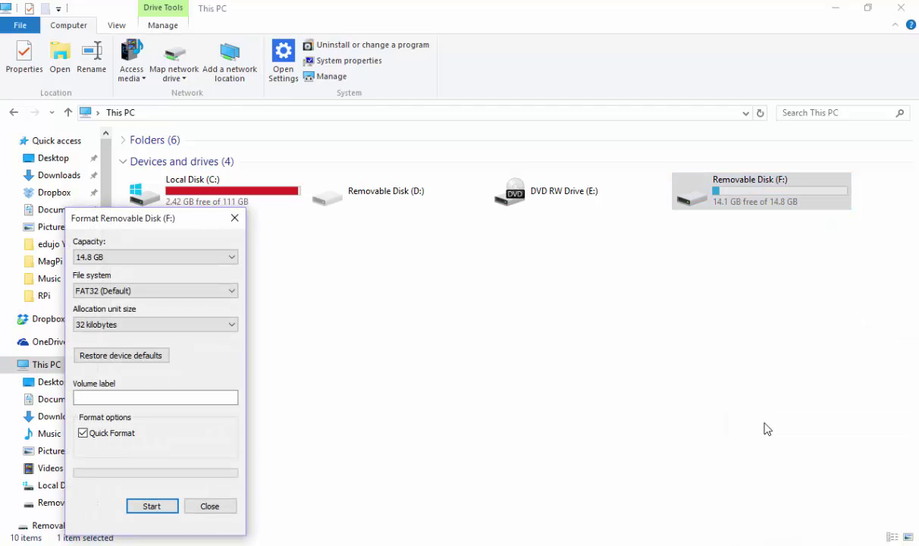
{"action": "left_click", "coordinate": [232, 292]}
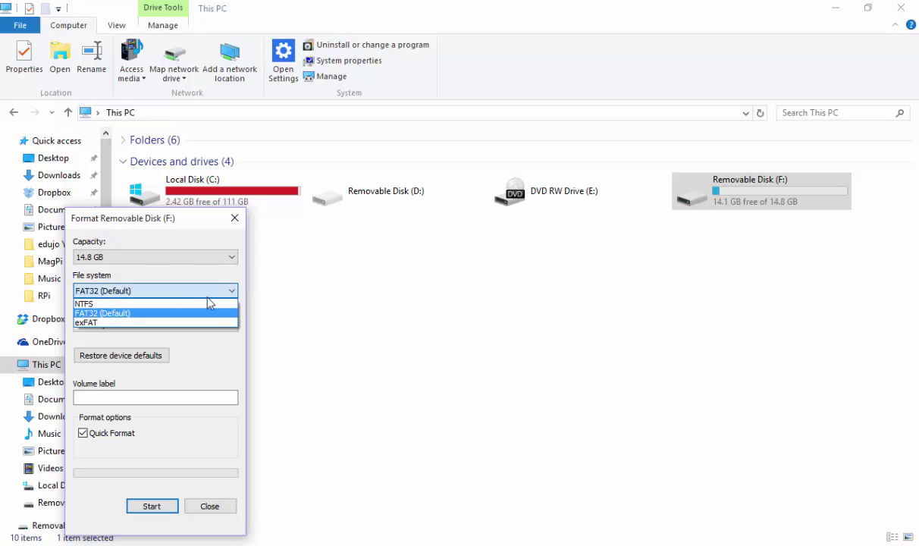
{"action": "left_click", "coordinate": [99, 313]}
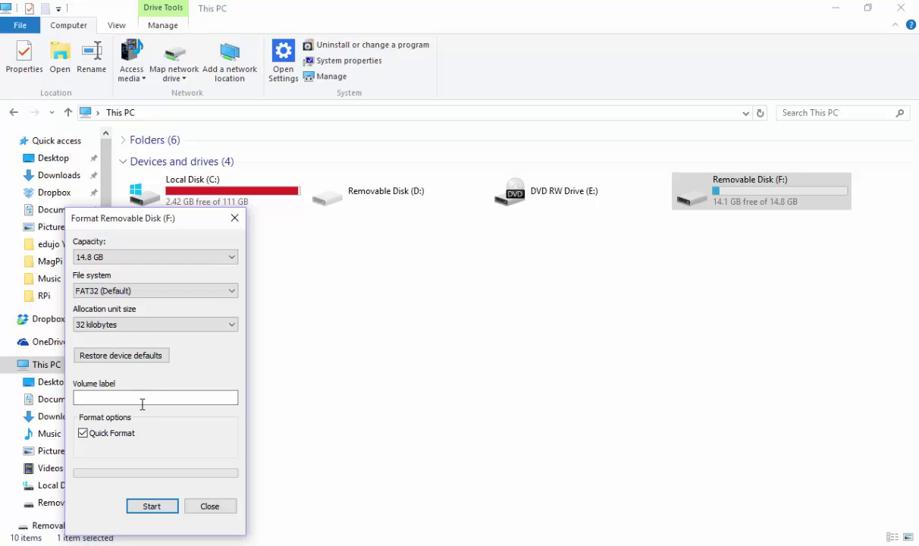
{"action": "left_click", "coordinate": [152, 506]}
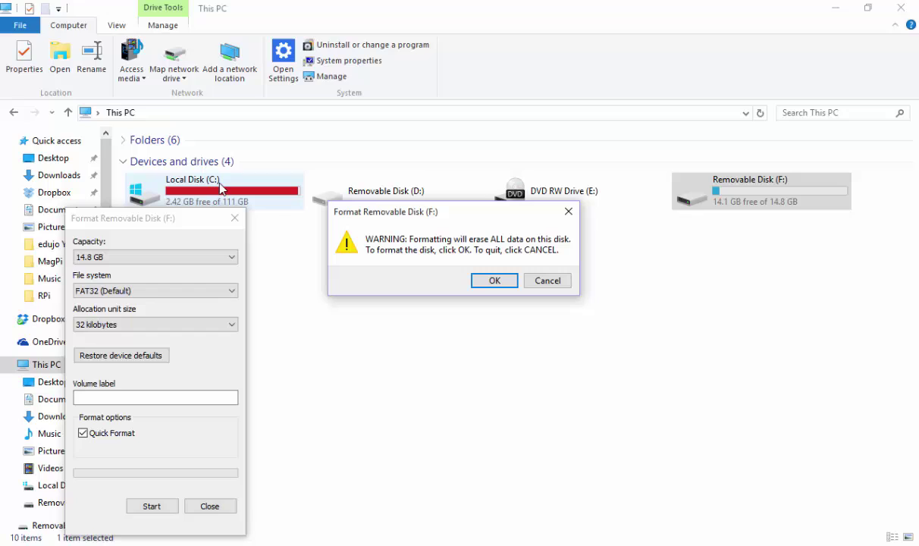
{"action": "left_click", "coordinate": [486, 282]}
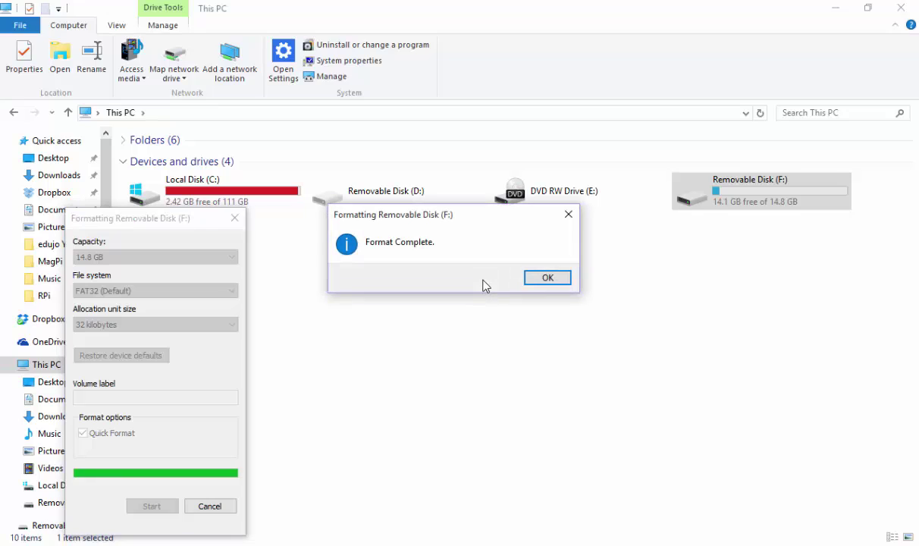
{"action": "left_click", "coordinate": [546, 279]}
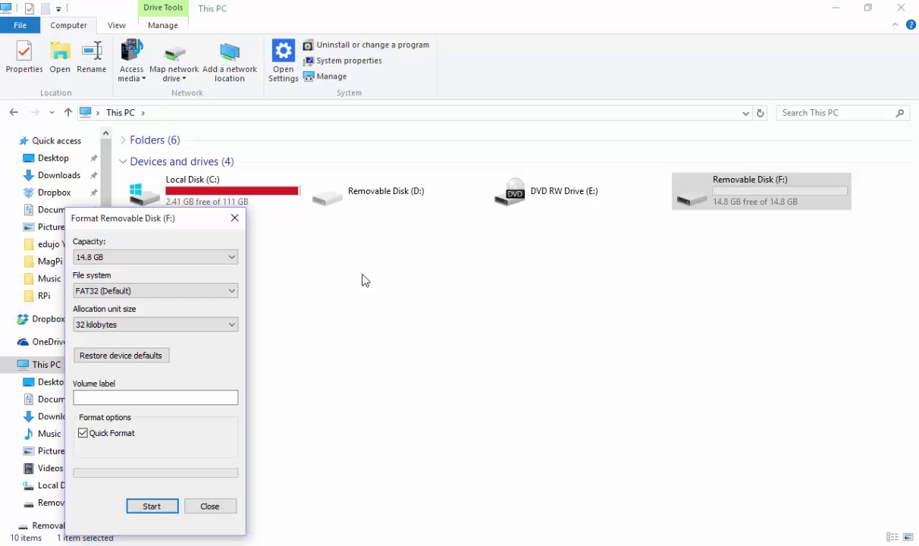
{"action": "left_click", "coordinate": [216, 507]}
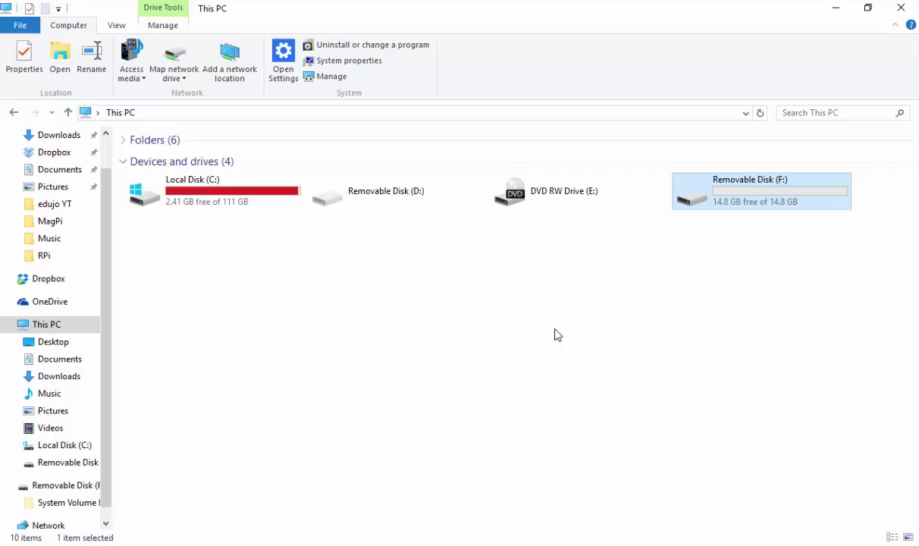
Step: Switch to the browser to view the Raspbian downloads page, and bring up the RasPi folder in File Explorer
{"action": "left_click", "coordinate": [399, 543]}
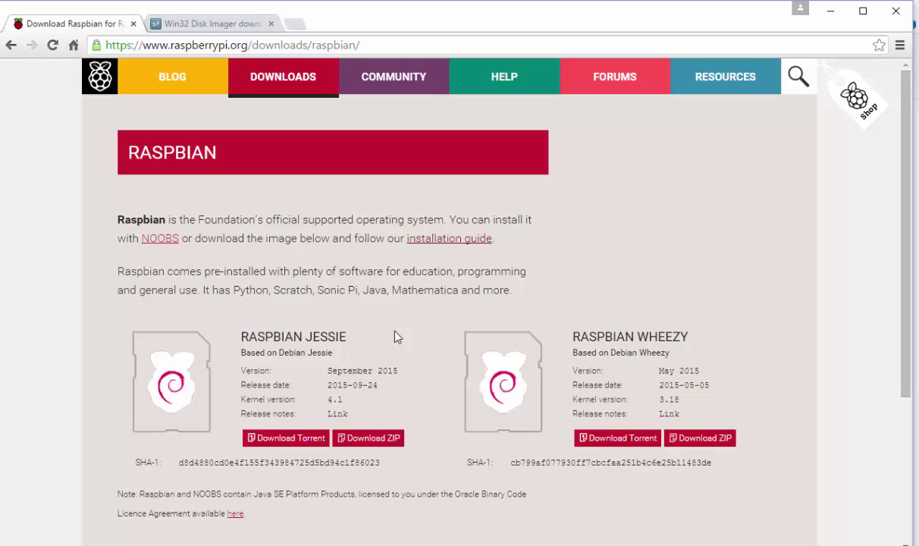
{"action": "mouse_move", "coordinate": [338, 542]}
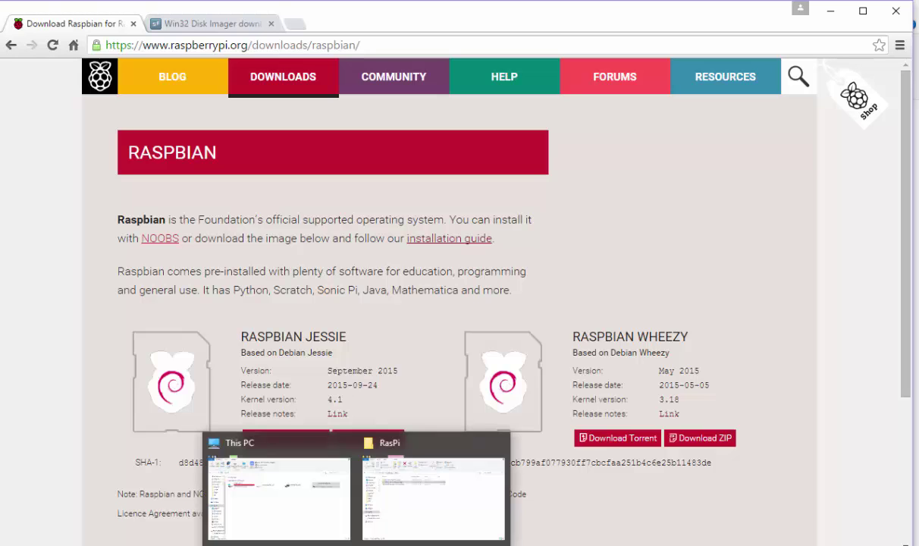
{"action": "left_click", "coordinate": [383, 493]}
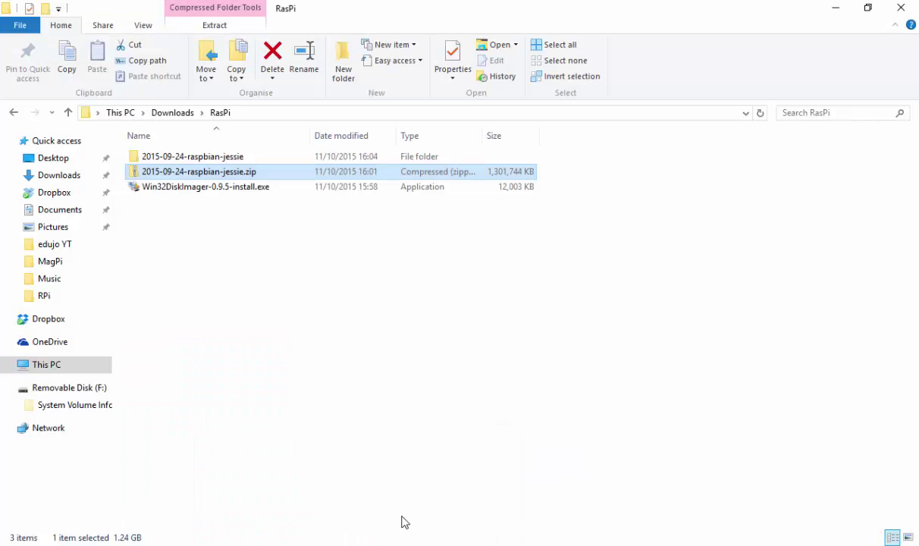
{"action": "right_click", "coordinate": [197, 176]}
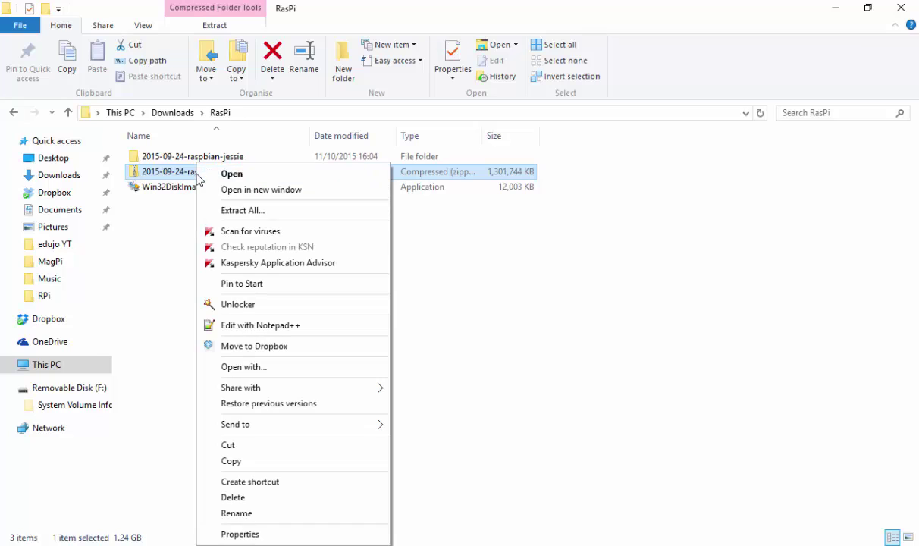
{"action": "left_click", "coordinate": [242, 212]}
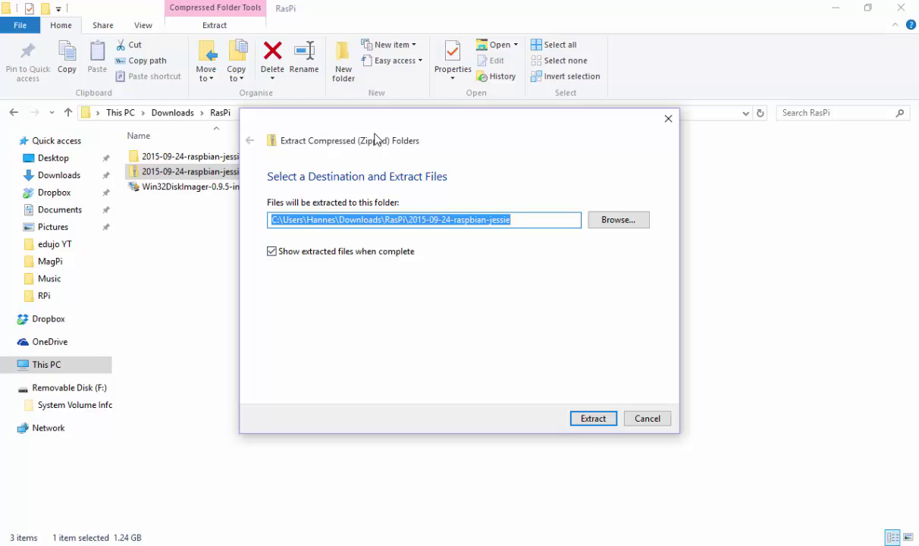
{"action": "left_click_drag", "start_coordinate": [385, 127], "coordinate": [300, 232]}
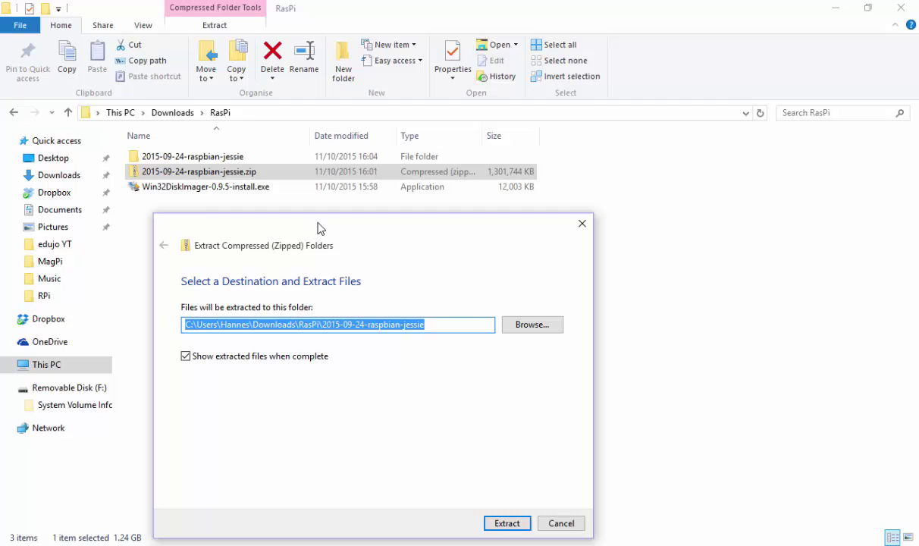
{"action": "left_click_drag", "start_coordinate": [332, 224], "coordinate": [474, 166]}
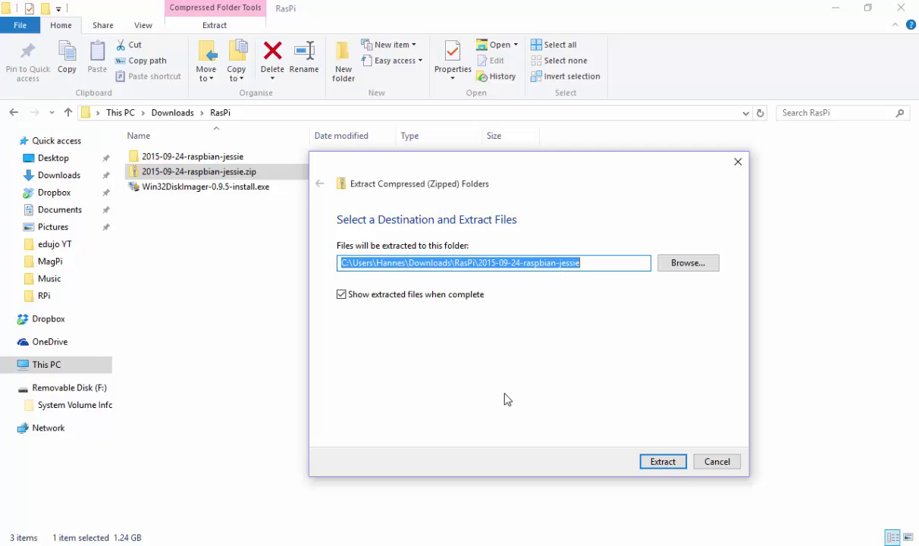
{"action": "left_click", "coordinate": [723, 464]}
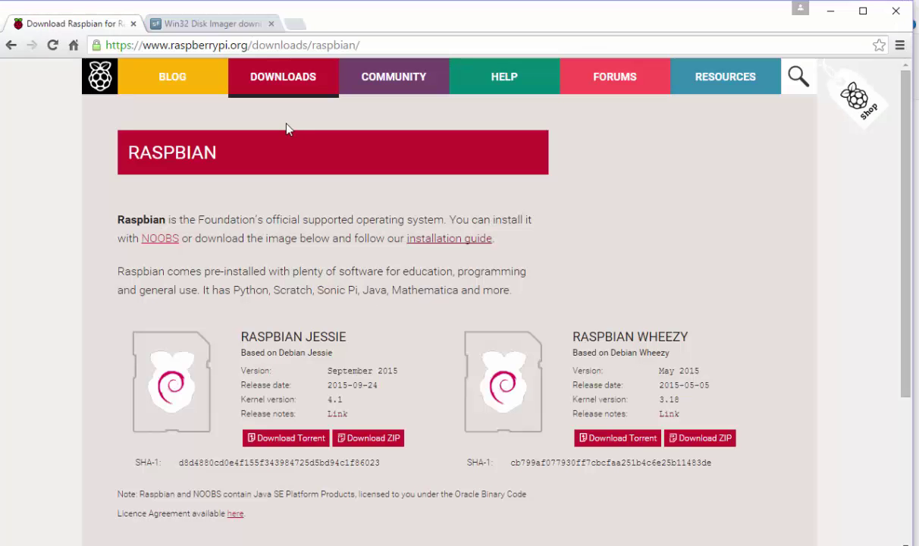
Step: View the Win32 Disk Imager project page on SourceForge and return to the RasPi folder in File Explorer
{"action": "left_click", "coordinate": [230, 29]}
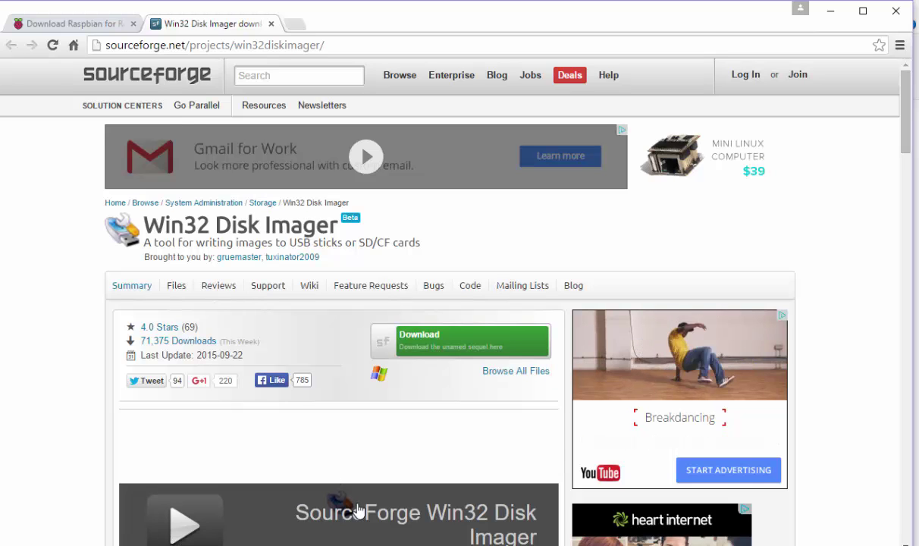
{"action": "mouse_move", "coordinate": [357, 543]}
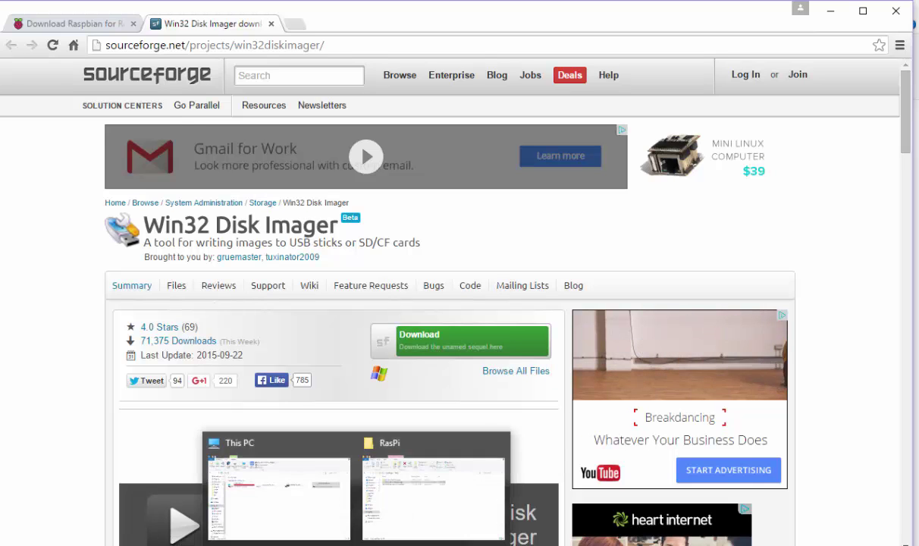
{"action": "left_click", "coordinate": [395, 528]}
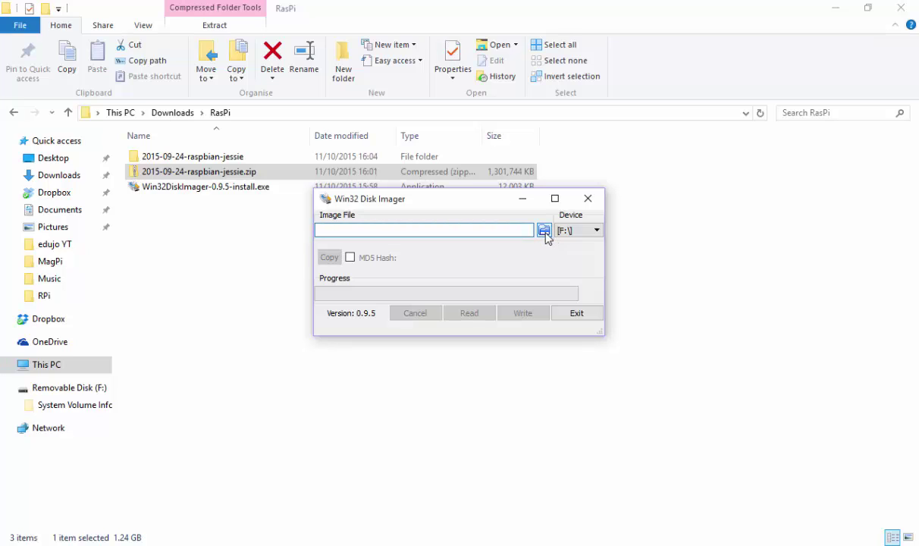
Step: In Win32 Disk Imager, load 2015-09-24-raspbian-jessie.img from the 2015-09-24-raspbian-jessie folder inside Downloads > RasPi as the image file
{"action": "left_click", "coordinate": [546, 236]}
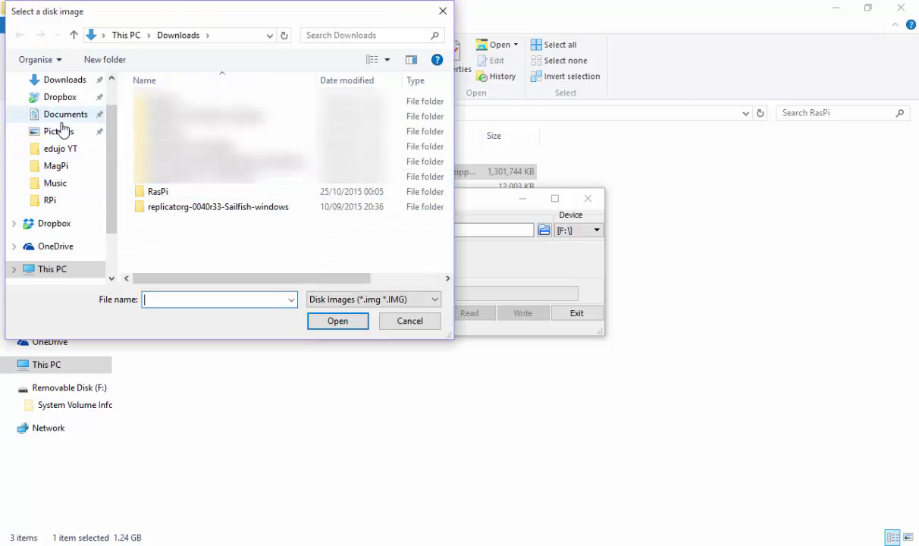
{"action": "left_click", "coordinate": [65, 86]}
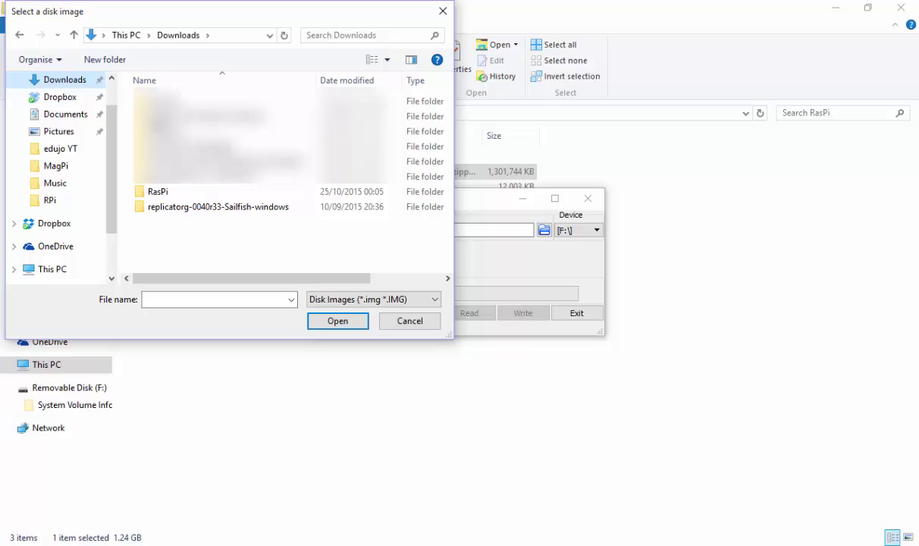
{"action": "double_click", "coordinate": [155, 192]}
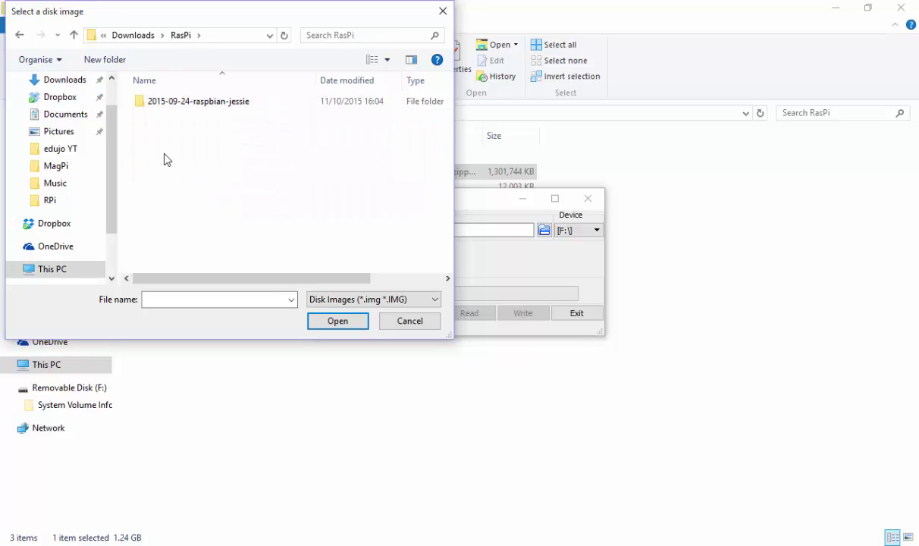
{"action": "double_click", "coordinate": [199, 100]}
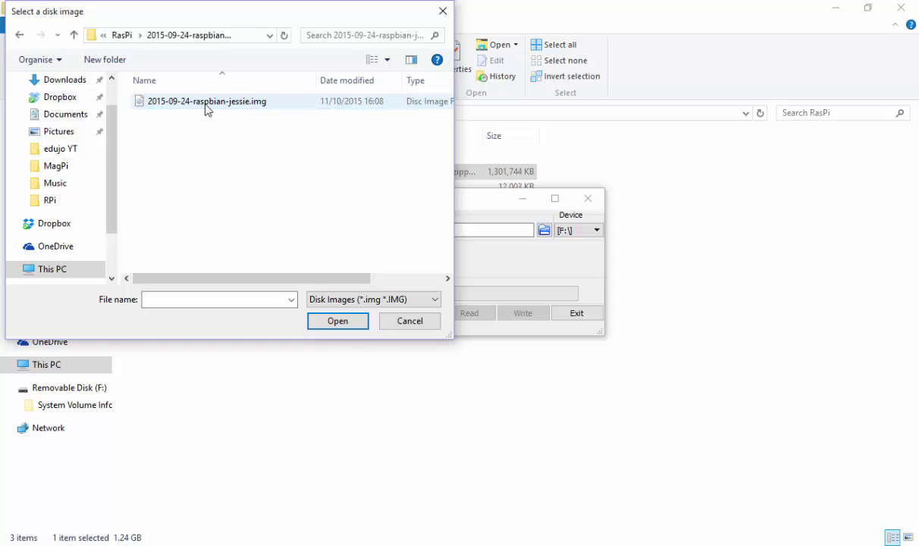
{"action": "left_click", "coordinate": [226, 103]}
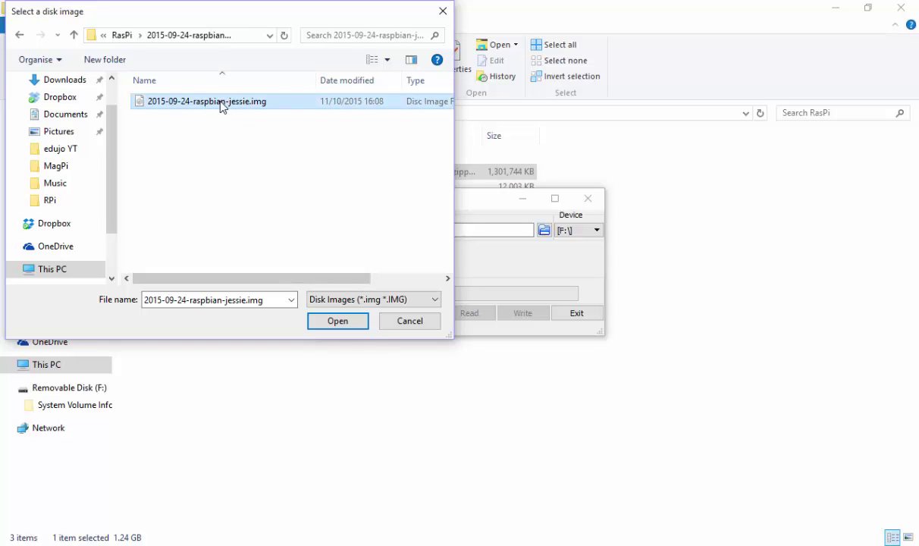
{"action": "left_click", "coordinate": [339, 322]}
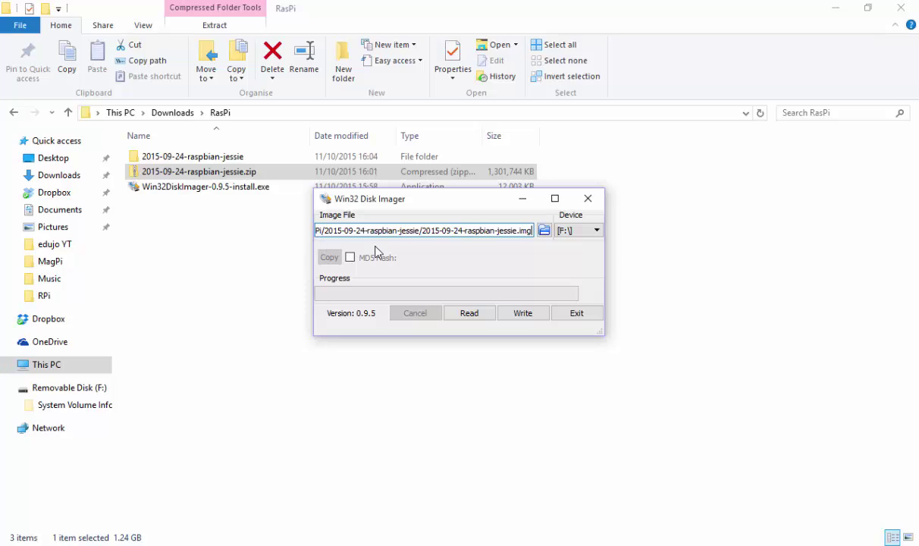
Step: Write the Raspbian Jessie image to device F:, confirming the overwrite, and exit the imager when writing is done
{"action": "left_click", "coordinate": [596, 232]}
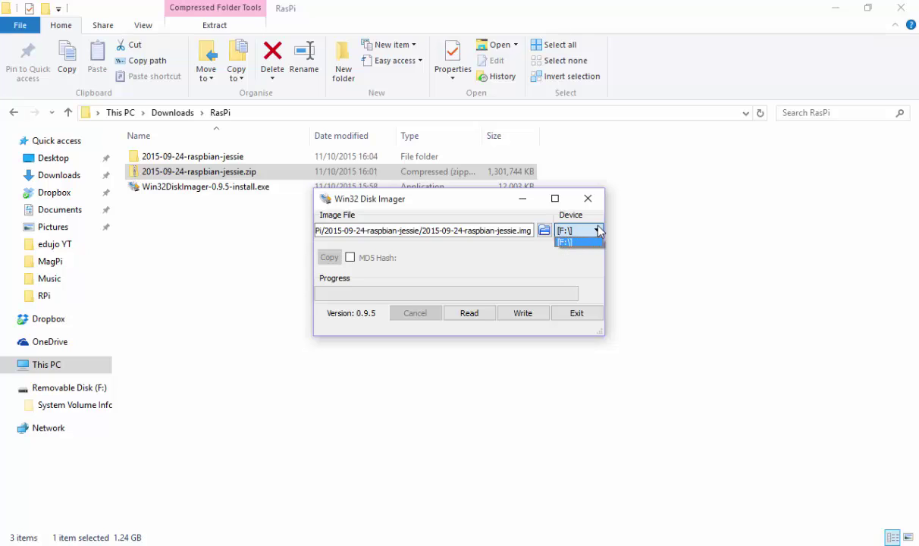
{"action": "left_click", "coordinate": [598, 231]}
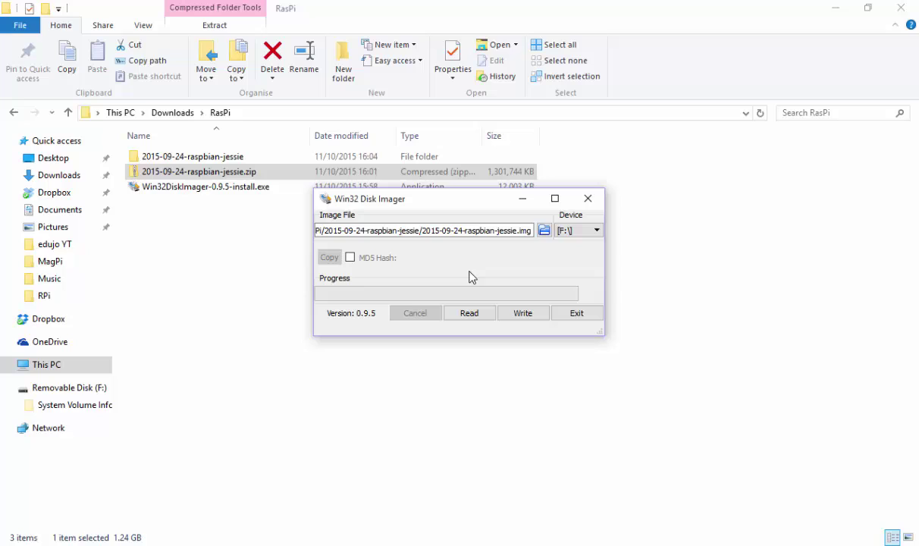
{"action": "left_click", "coordinate": [523, 314]}
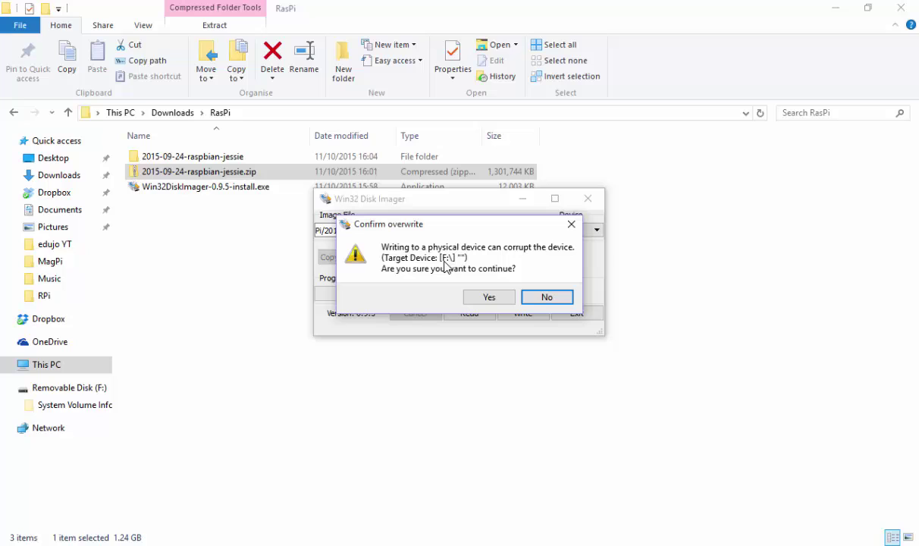
{"action": "left_click", "coordinate": [491, 297]}
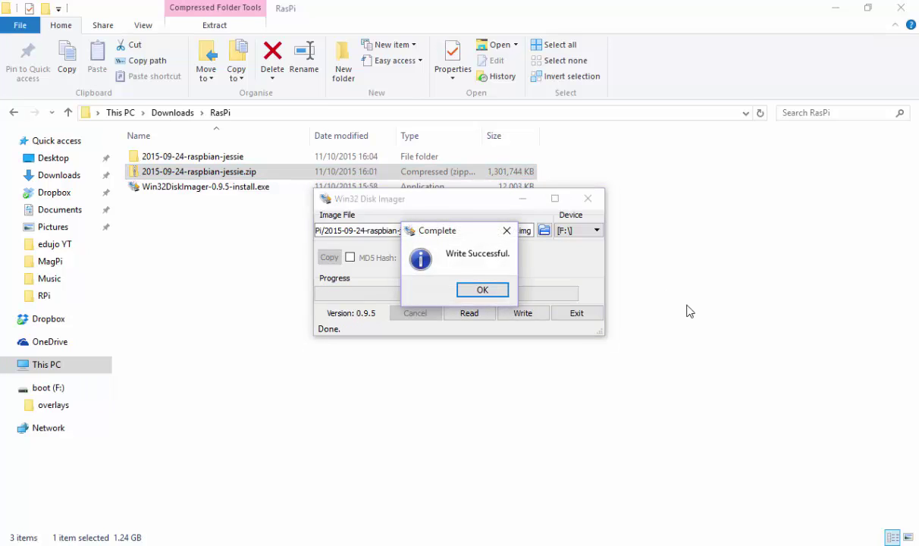
{"action": "left_click", "coordinate": [483, 289]}
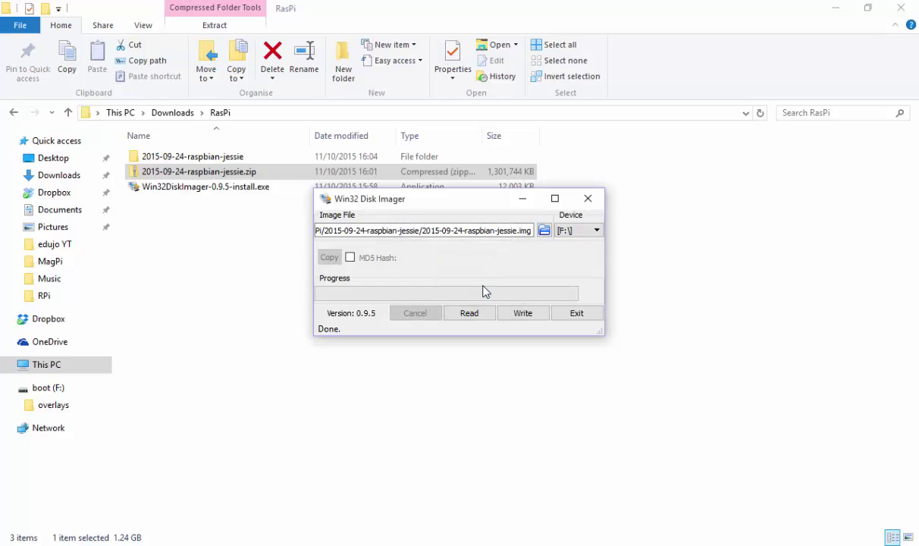
{"action": "left_click", "coordinate": [577, 313]}
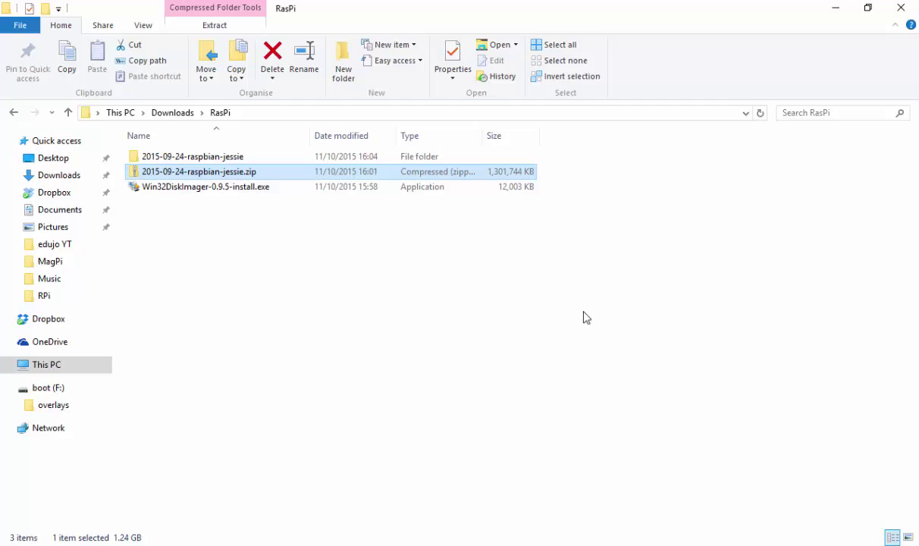
Step: Eject the boot (F:) drive from This PC
{"action": "left_click", "coordinate": [48, 369]}
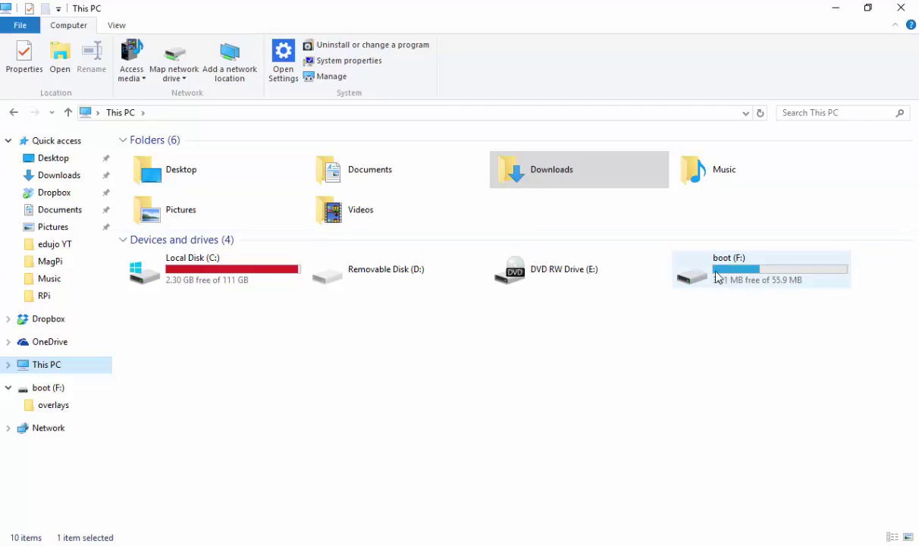
{"action": "mouse_move", "coordinate": [728, 274]}
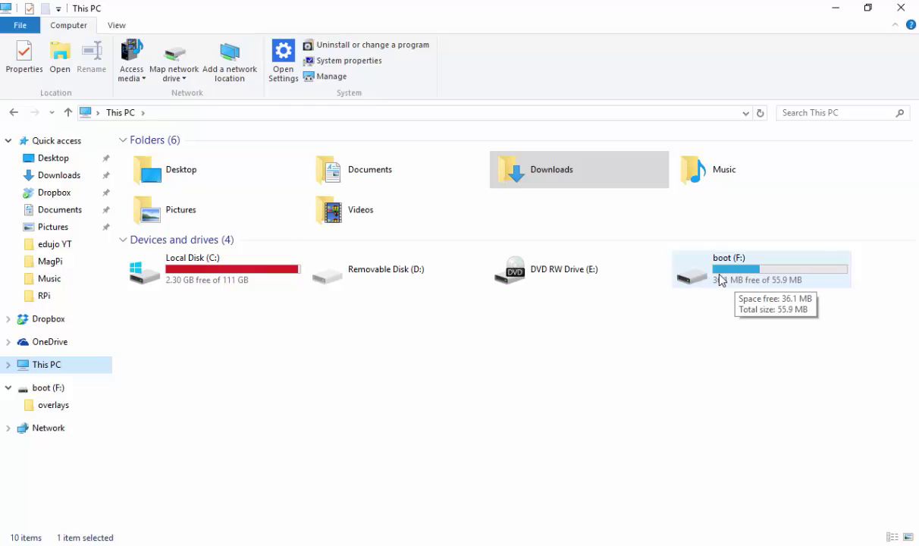
{"action": "left_click", "coordinate": [721, 281]}
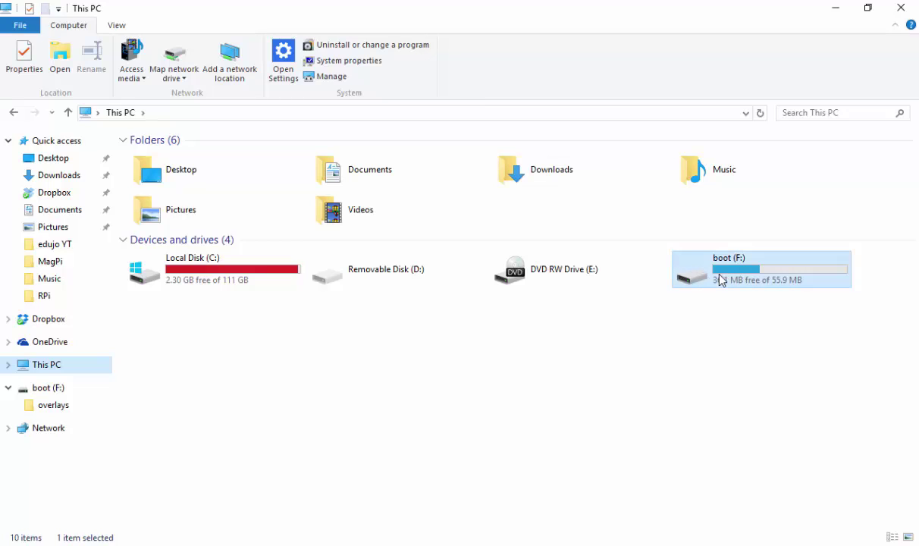
{"action": "right_click", "coordinate": [720, 280]}
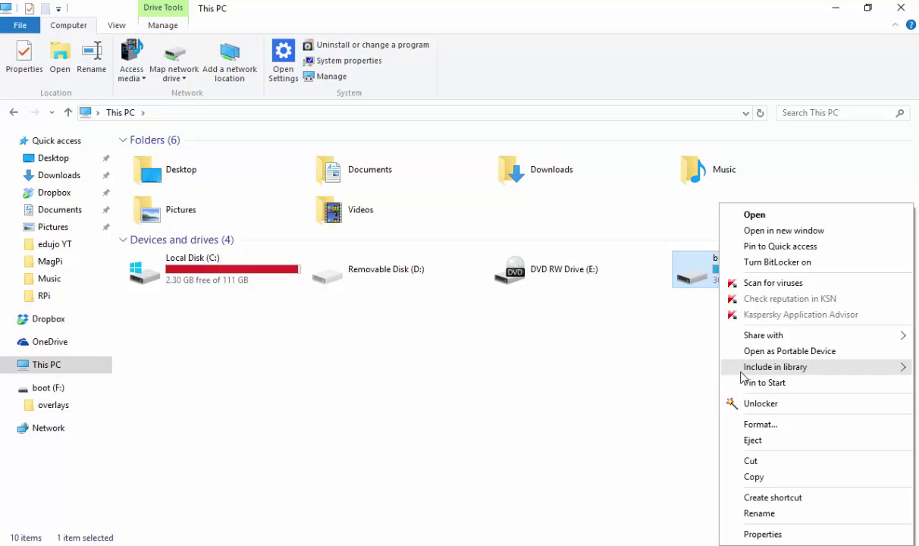
{"action": "left_click", "coordinate": [756, 441]}
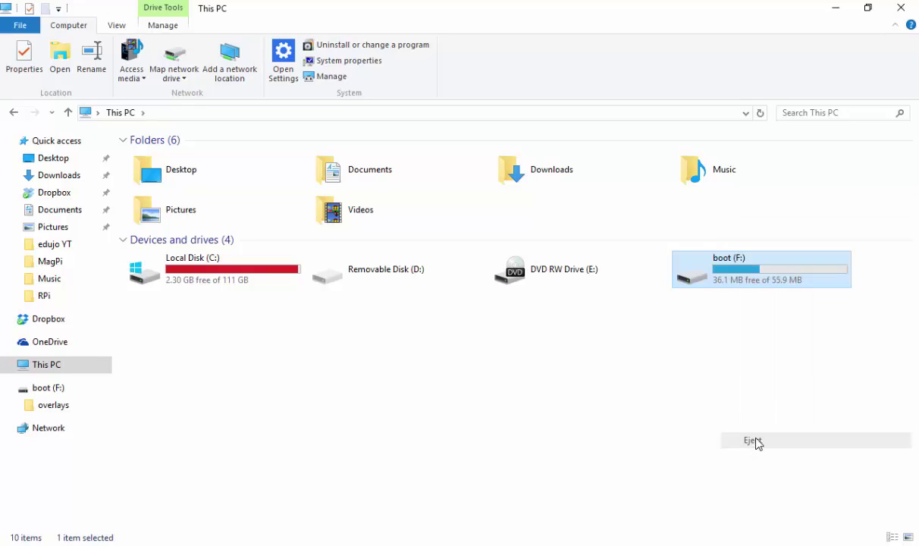